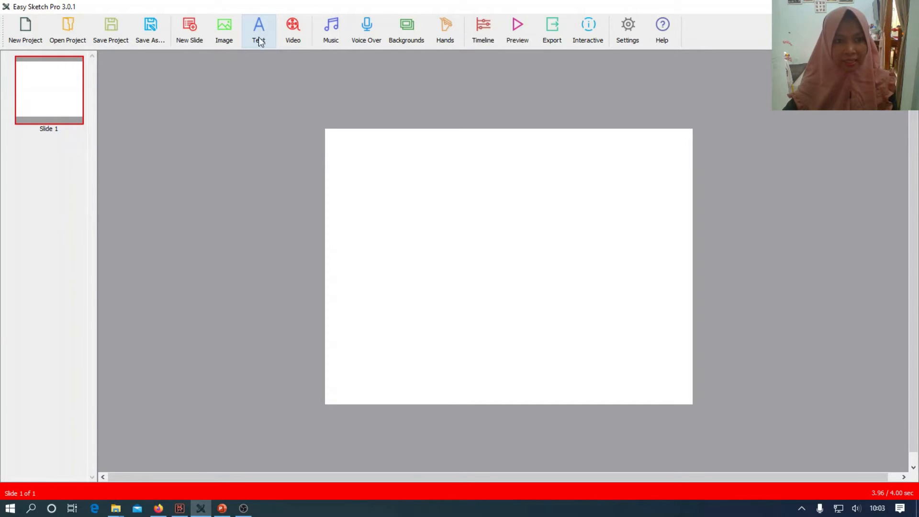
Start a new text element on slide 1 with the MV Boli font at size 48.
{"action": "left_click", "coordinate": [258, 34]}
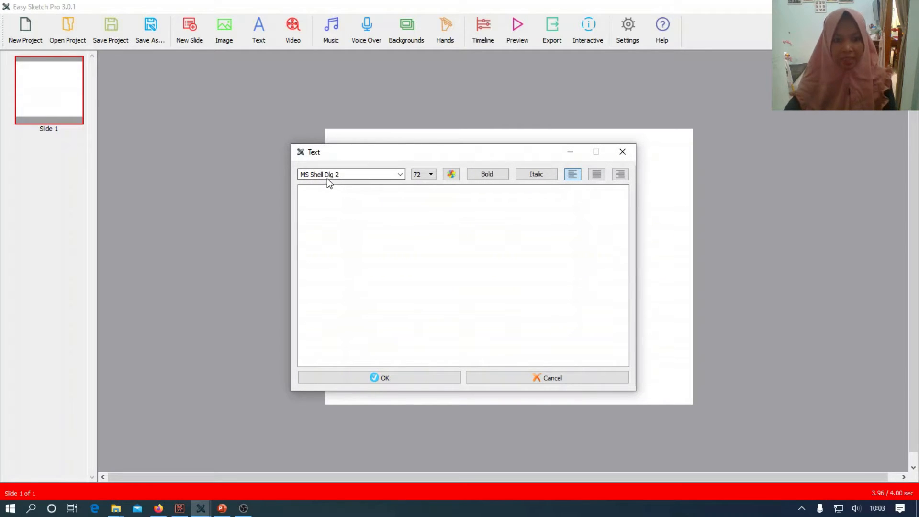
{"action": "left_click", "coordinate": [400, 175]}
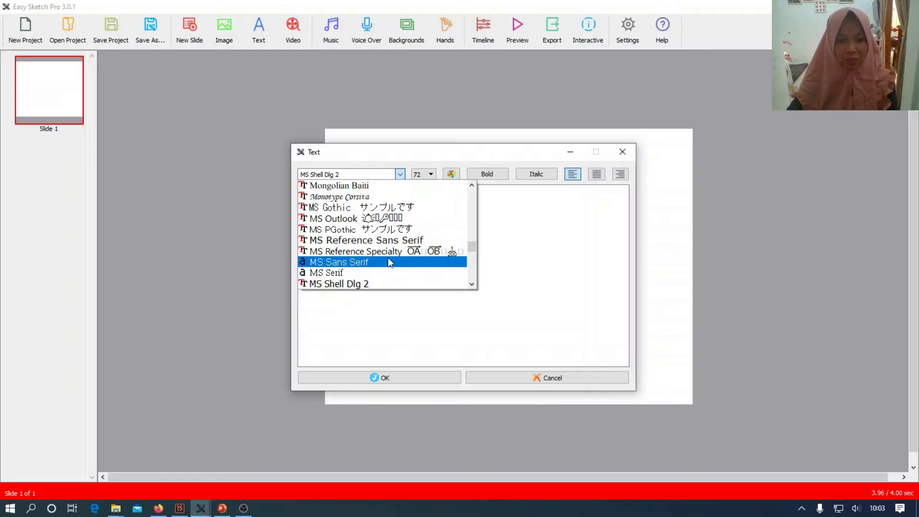
{"action": "scroll", "coordinate": [388, 258], "scroll_direction": "down", "scroll_amount": 2}
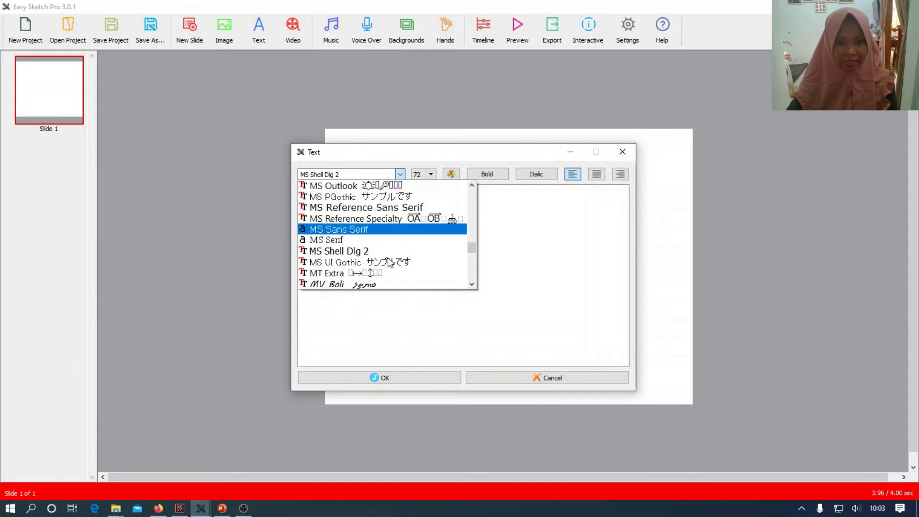
{"action": "scroll", "coordinate": [388, 262], "scroll_direction": "down", "scroll_amount": 1}
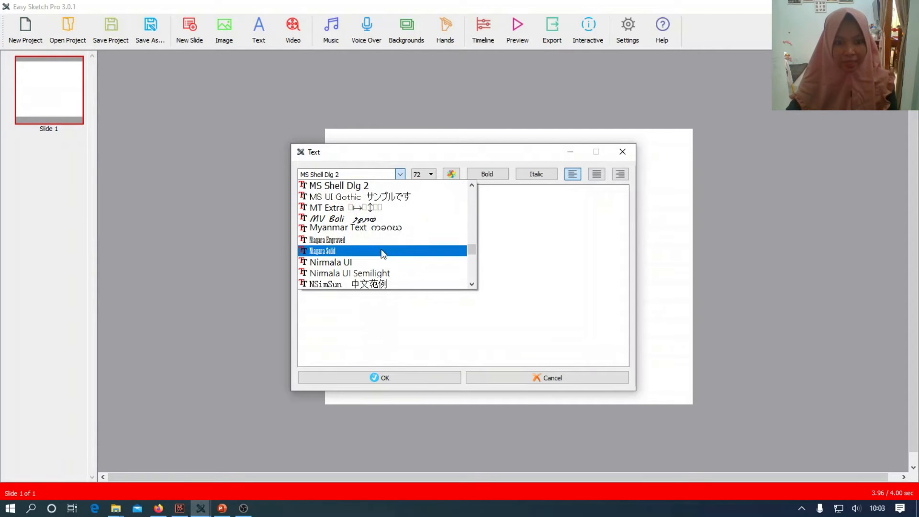
{"action": "left_click", "coordinate": [368, 220]}
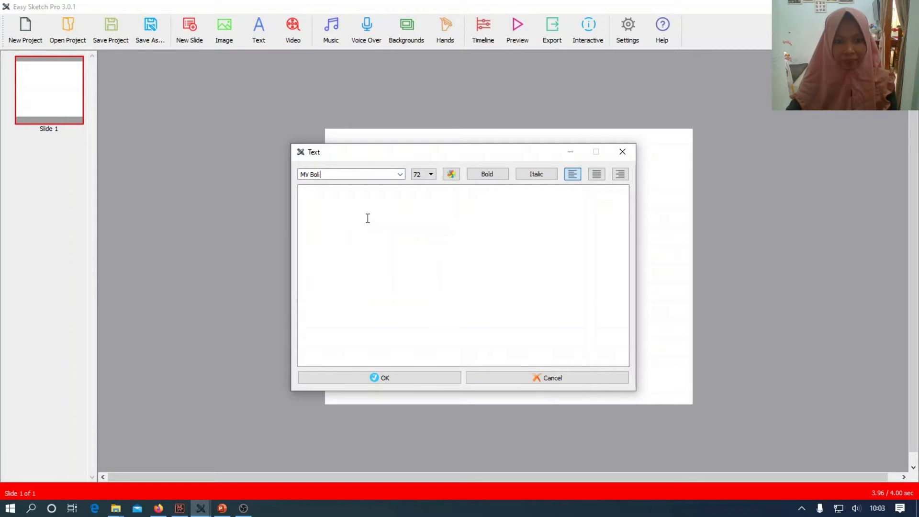
{"action": "left_click", "coordinate": [433, 175]}
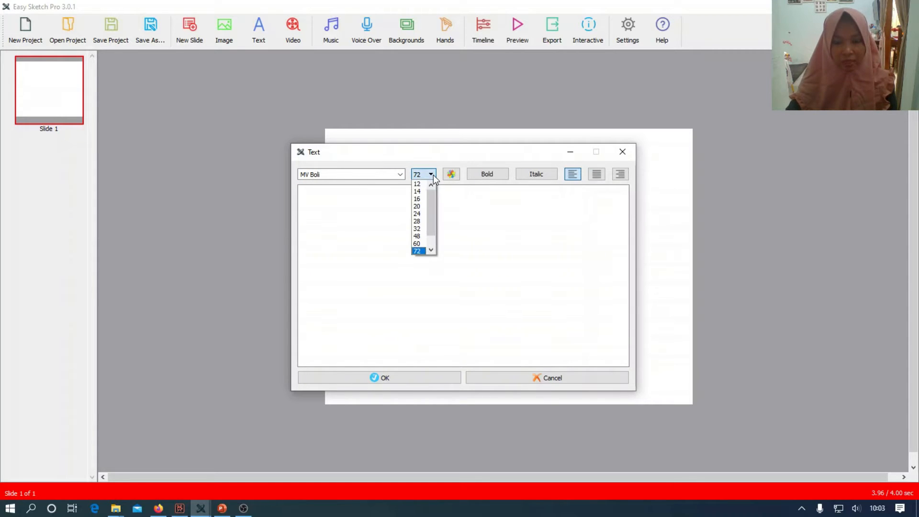
{"action": "left_click", "coordinate": [417, 236]}
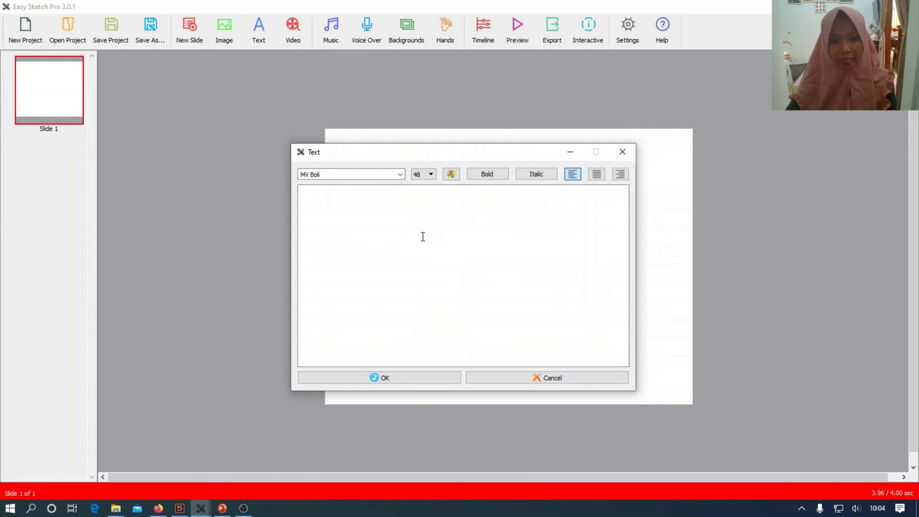
Set the text colour to purple (#aa00ff) from the basic colours.
{"action": "left_click", "coordinate": [451, 174]}
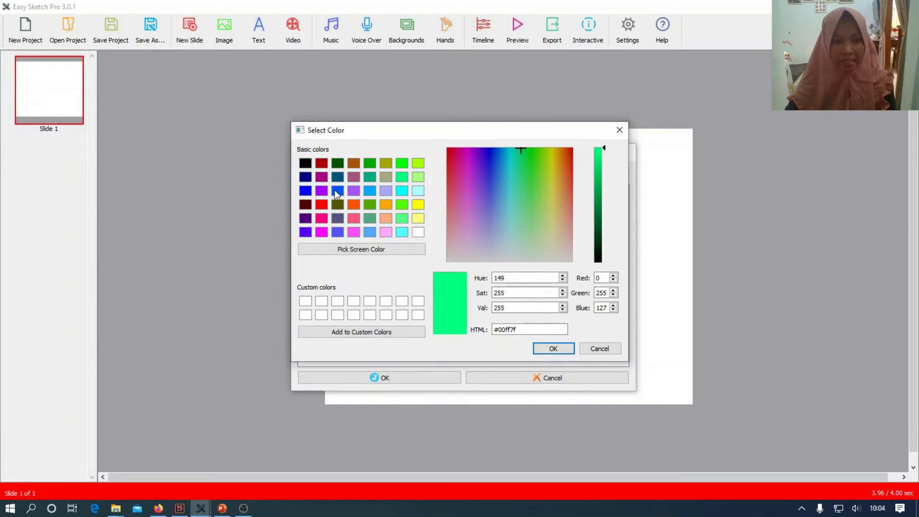
{"action": "left_click", "coordinate": [322, 192]}
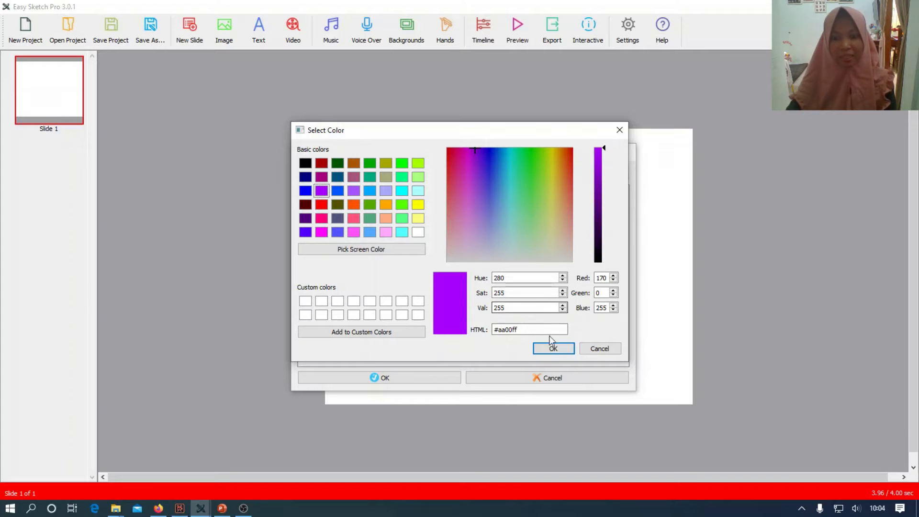
{"action": "left_click", "coordinate": [553, 348]}
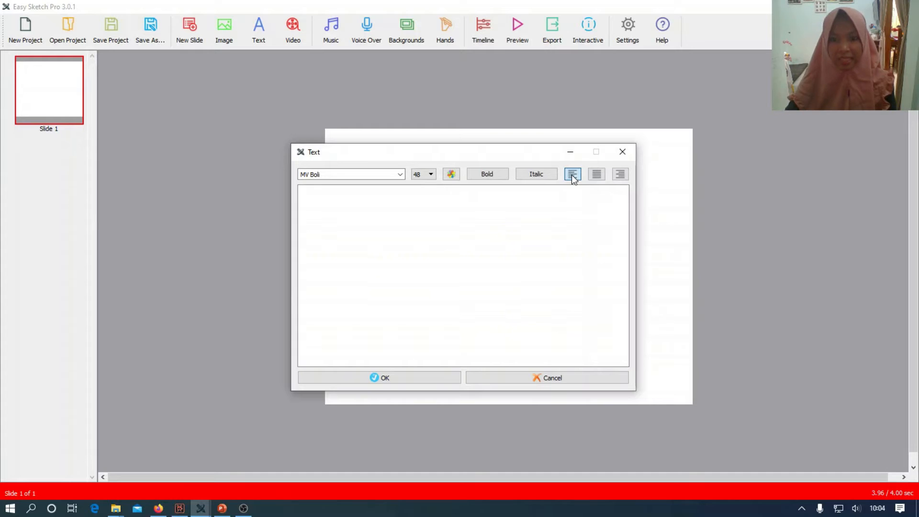
Enter "Motif Ekonomi" as the text and insert it on slide 1.
{"action": "left_click", "coordinate": [402, 200]}
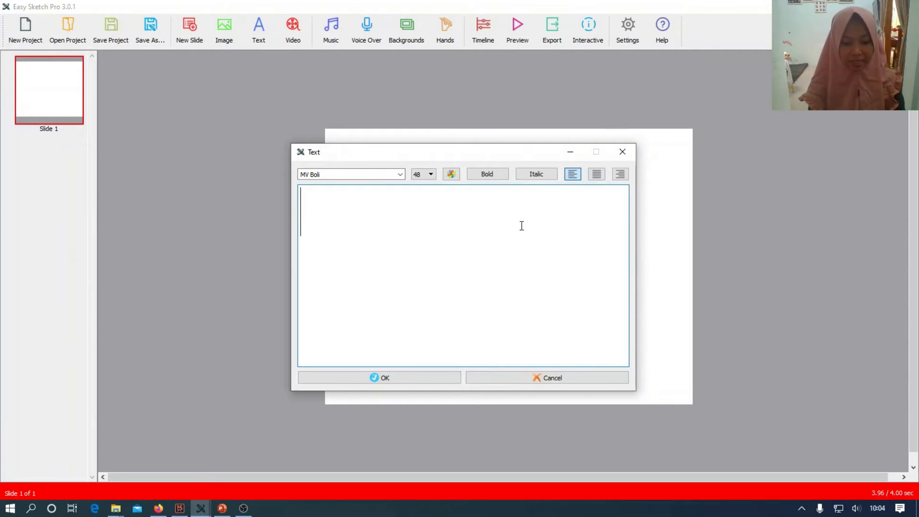
{"action": "type", "text": "Motif "}
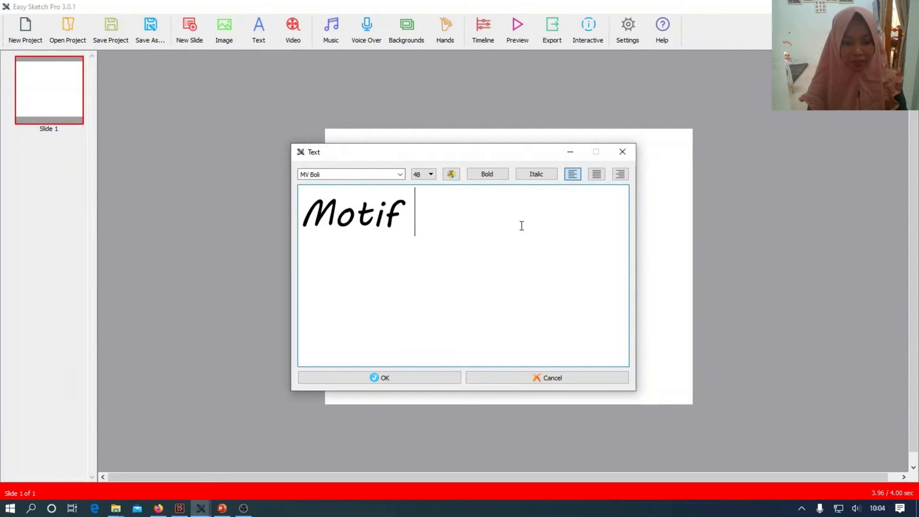
{"action": "type", "text": "Ekonomi"}
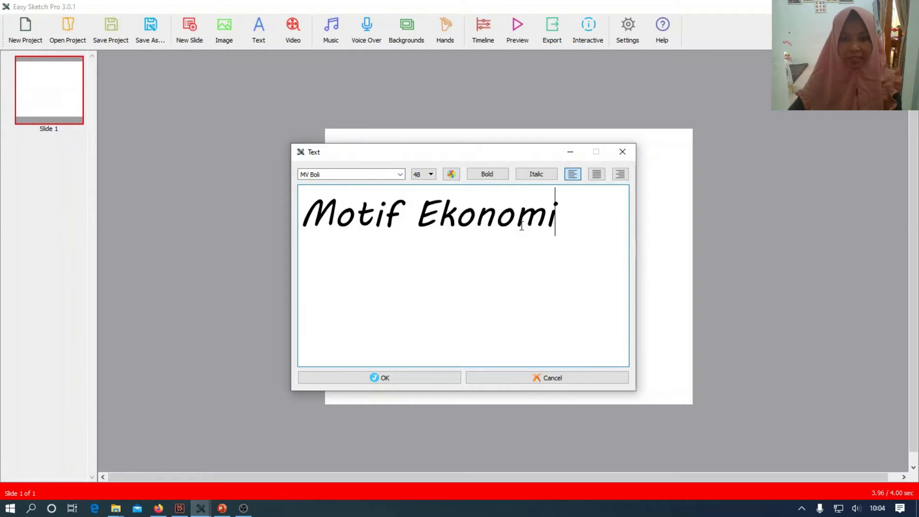
{"action": "left_click", "coordinate": [414, 383]}
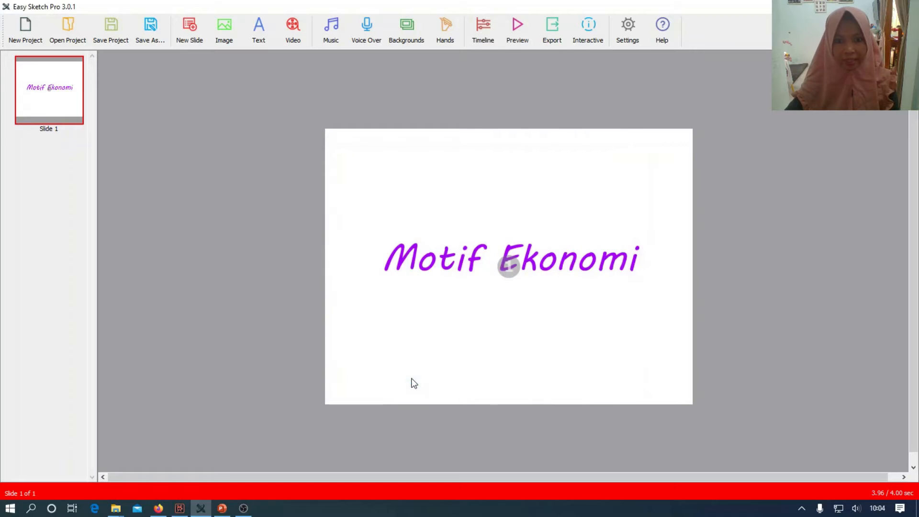
Move the "Motif Ekonomi" title to the upper-left area of the slide and deselect it.
{"action": "left_click", "coordinate": [470, 266]}
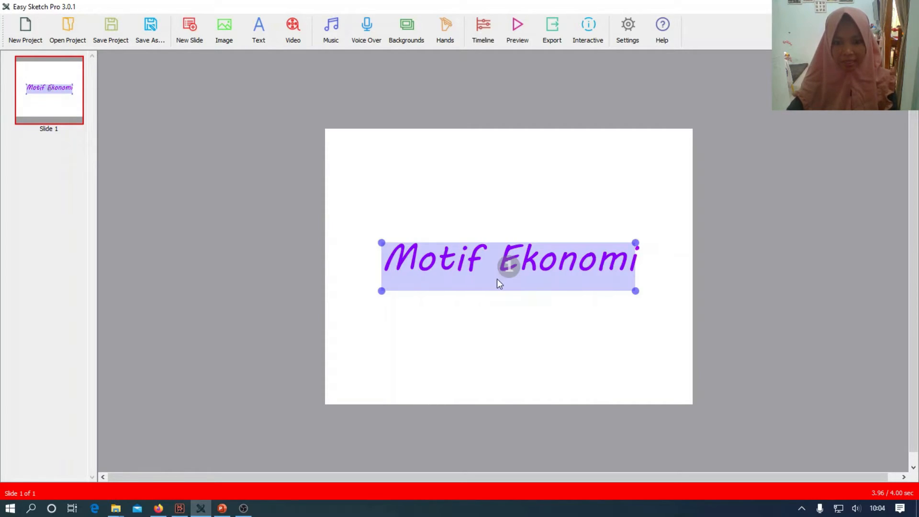
{"action": "left_click_drag", "start_coordinate": [477, 263], "coordinate": [435, 167]}
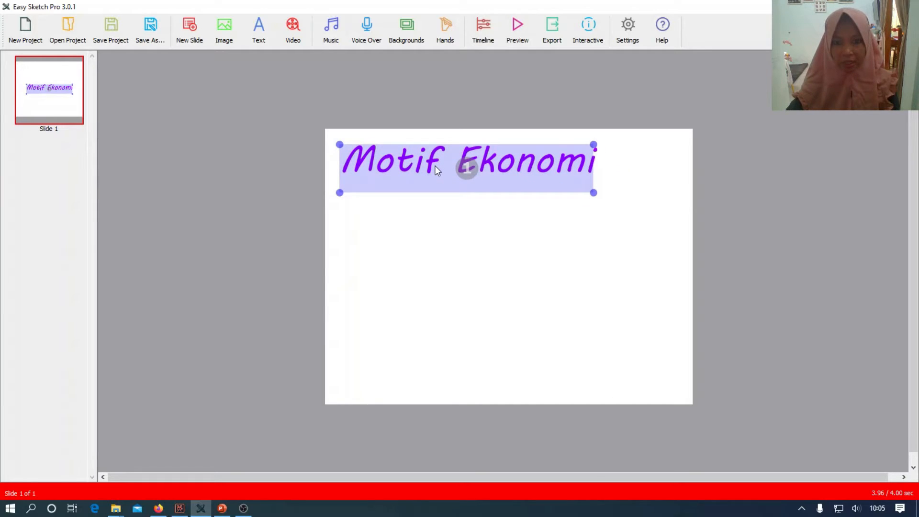
{"action": "left_click", "coordinate": [459, 249]}
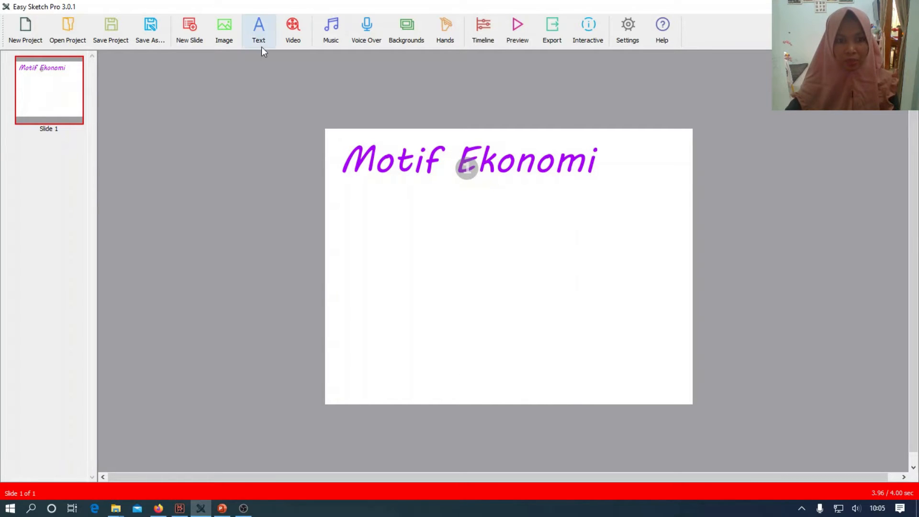
Start a second text element at size 28 and enter the presenter's full name with the S.Pd title.
{"action": "left_click", "coordinate": [259, 30]}
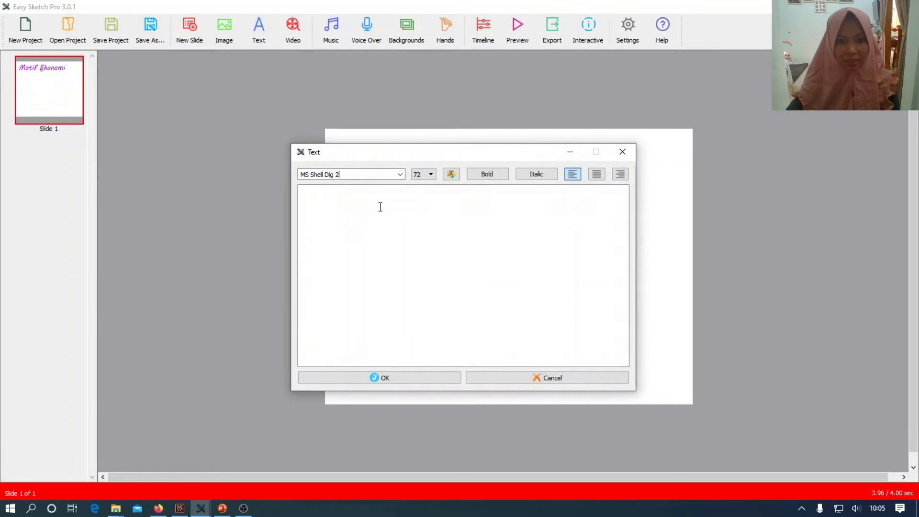
{"action": "left_click", "coordinate": [432, 175]}
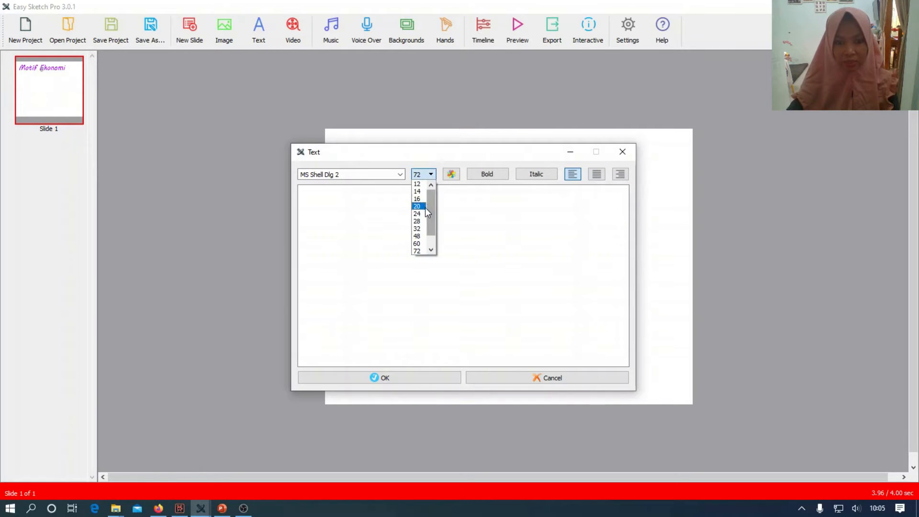
{"action": "left_click", "coordinate": [424, 220]}
{"action": "left_click", "coordinate": [381, 212]}
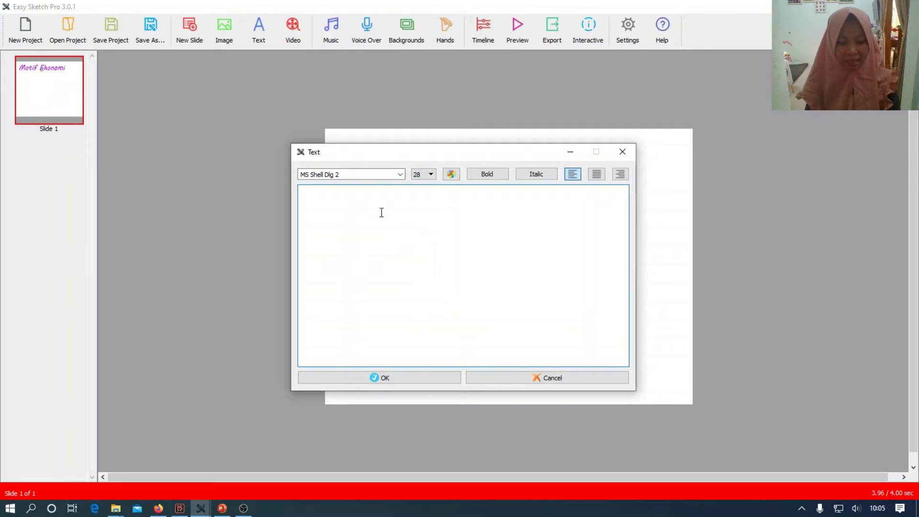
{"action": "type", "text": "Sri "}
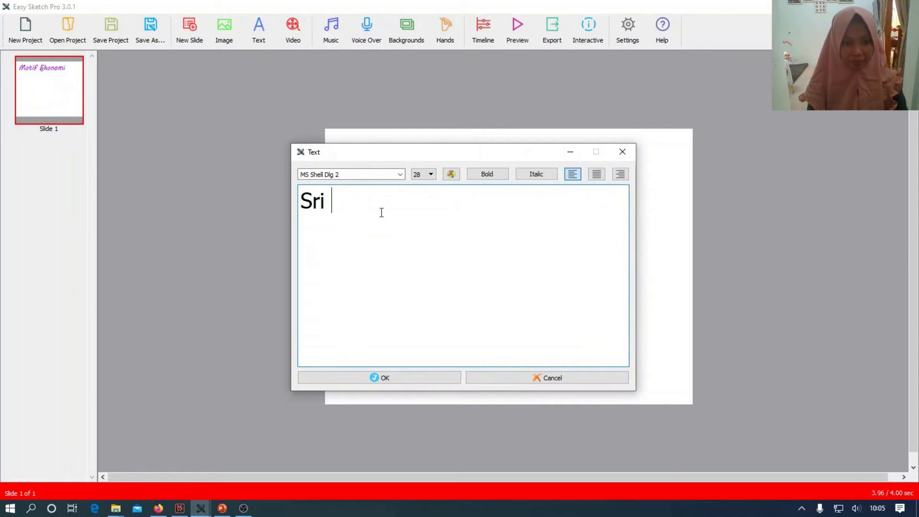
{"action": "type", "text": "Rahayu, S.Pd"}
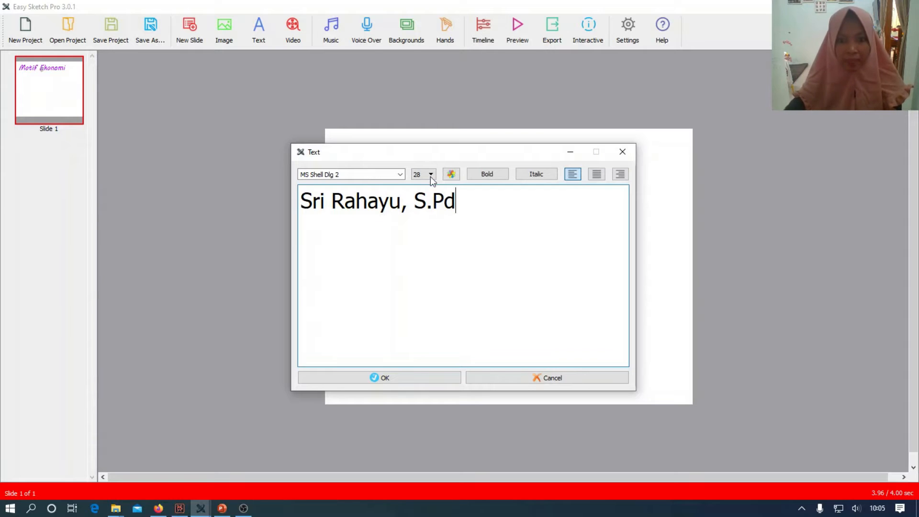
Format the presenter's name in red and bold, and insert it on slide 1.
{"action": "left_click", "coordinate": [450, 175]}
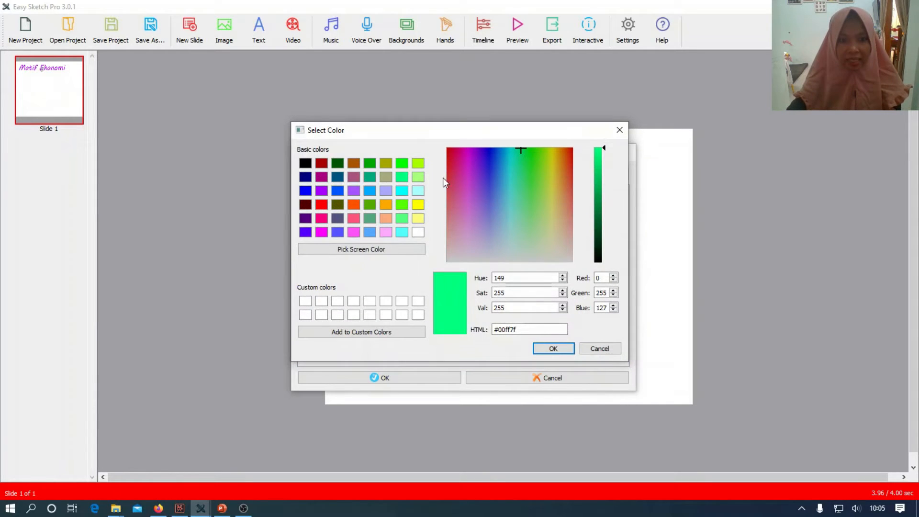
{"action": "left_click", "coordinate": [320, 205]}
{"action": "left_click", "coordinate": [549, 348]}
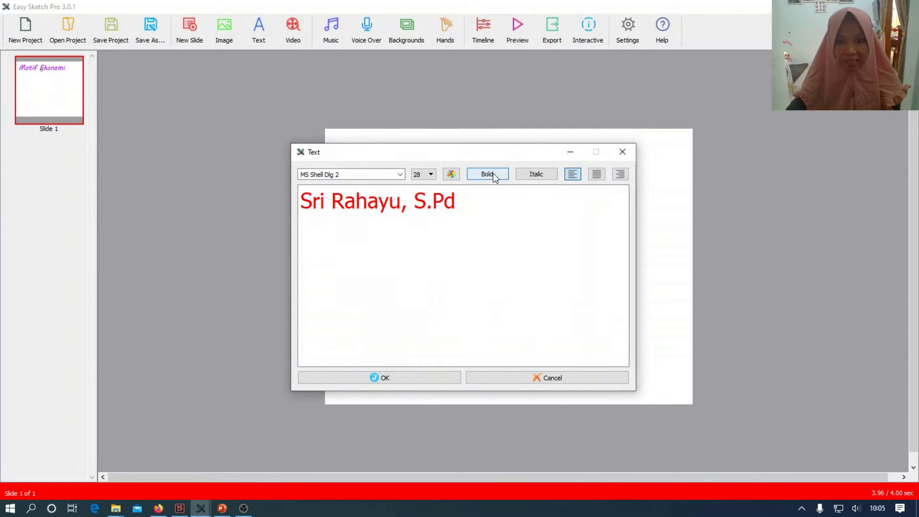
{"action": "left_click", "coordinate": [494, 176]}
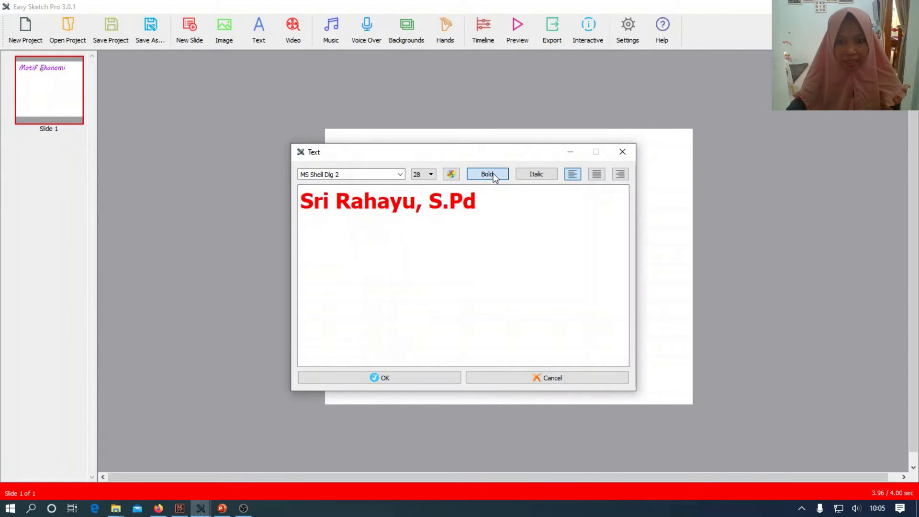
{"action": "left_click", "coordinate": [416, 382]}
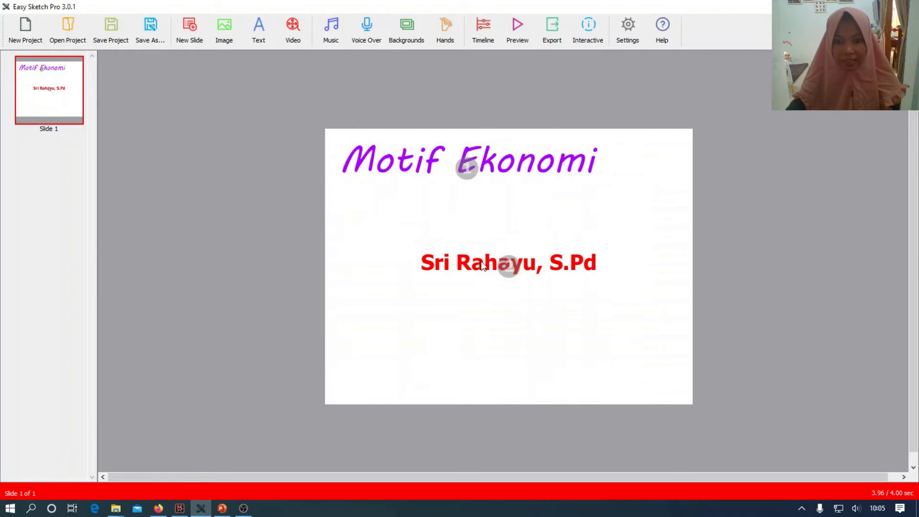
Move the presenter's name to the lower-right area of the slide and deselect it.
{"action": "left_click", "coordinate": [482, 266]}
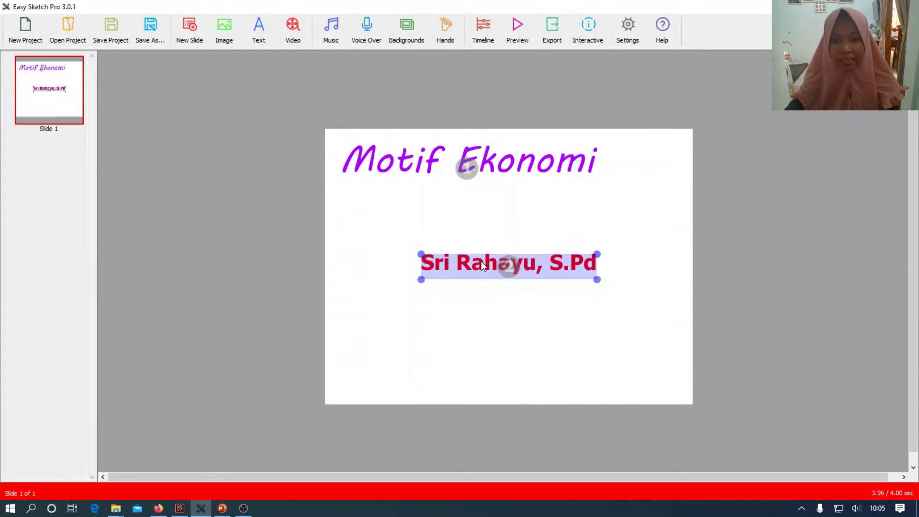
{"action": "left_click_drag", "start_coordinate": [481, 263], "coordinate": [534, 324]}
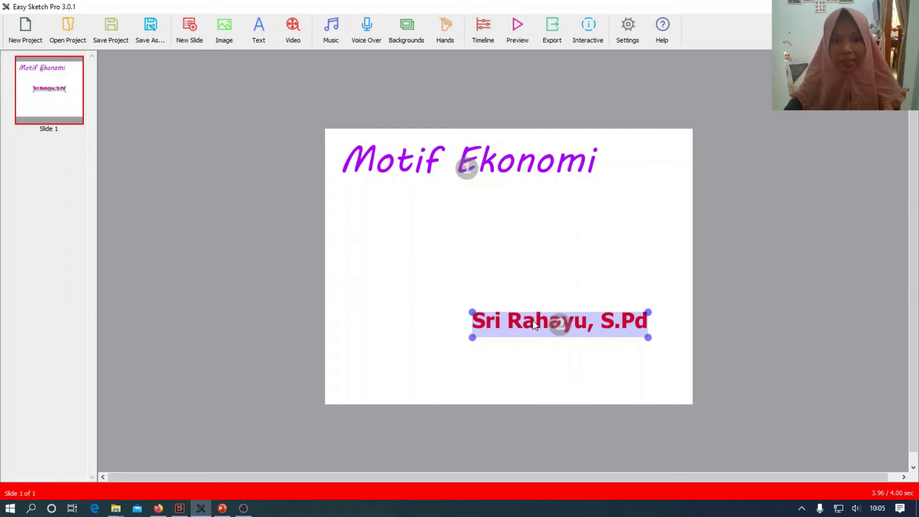
{"action": "left_click", "coordinate": [527, 230]}
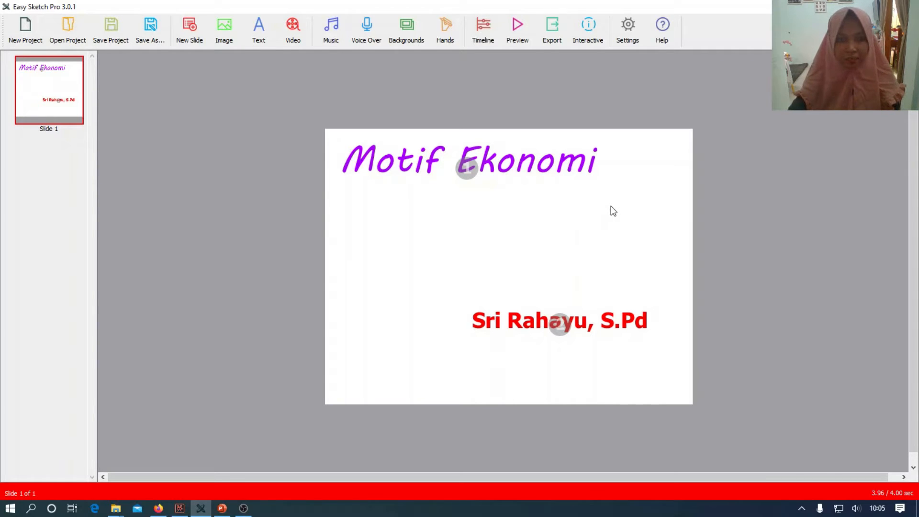
Add a new blank slide after slide 1.
{"action": "left_click", "coordinate": [184, 28]}
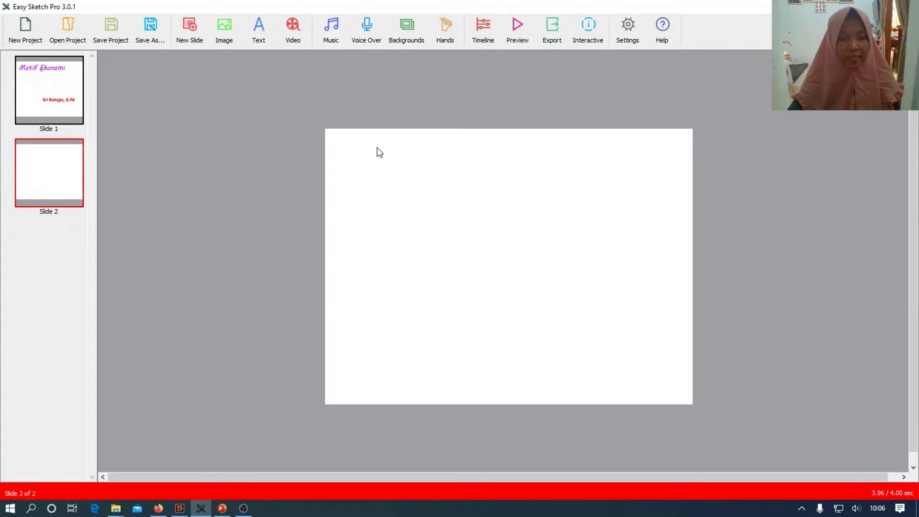
Switch to PowerPoint, copy the "MOTIF EKONOMI" heading from slide 2, and return to Easy Sketch Pro.
{"action": "left_click", "coordinate": [222, 510]}
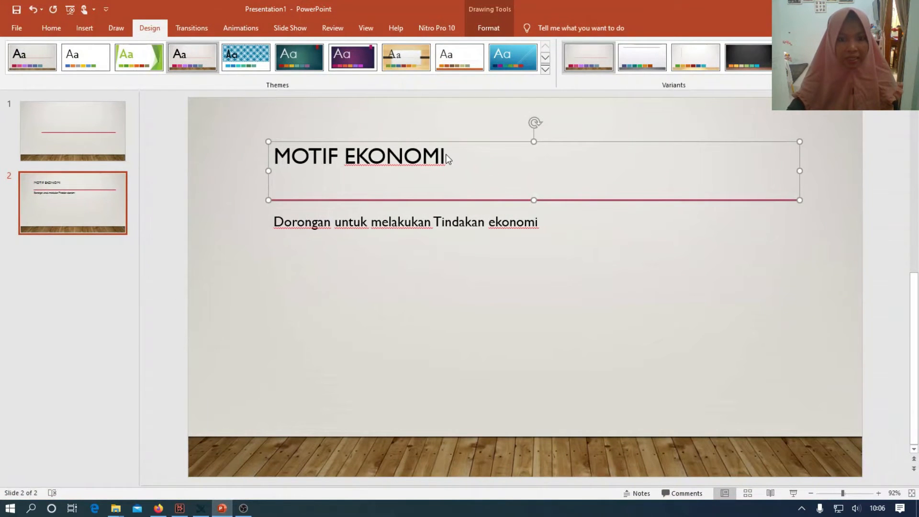
{"action": "key", "text": "Escape"}
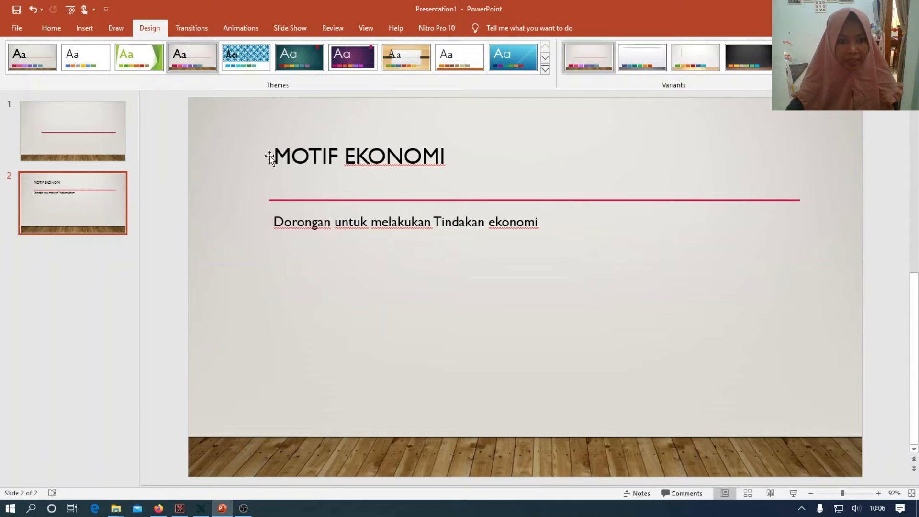
{"action": "left_click", "coordinate": [278, 154]}
{"action": "double_click", "coordinate": [278, 155]}
{"action": "left_click", "coordinate": [278, 156]}
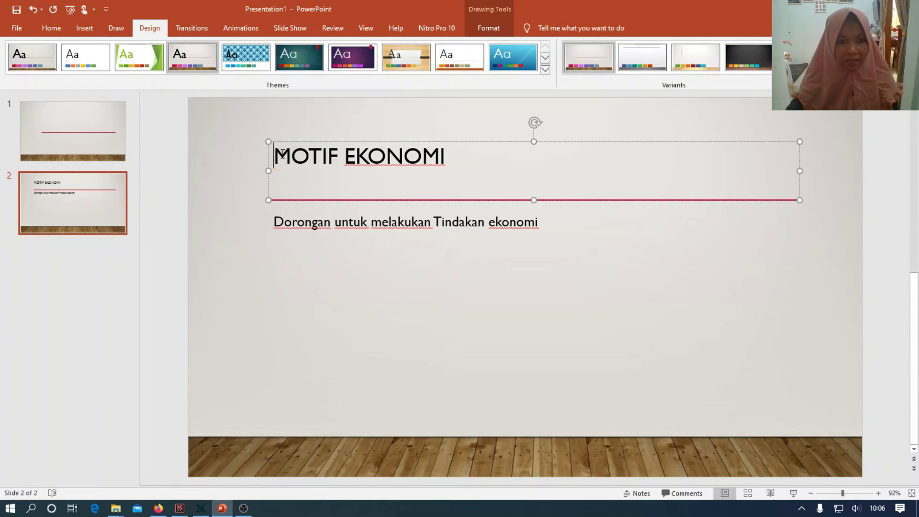
{"action": "left_click_drag", "start_coordinate": [278, 154], "coordinate": [468, 164]}
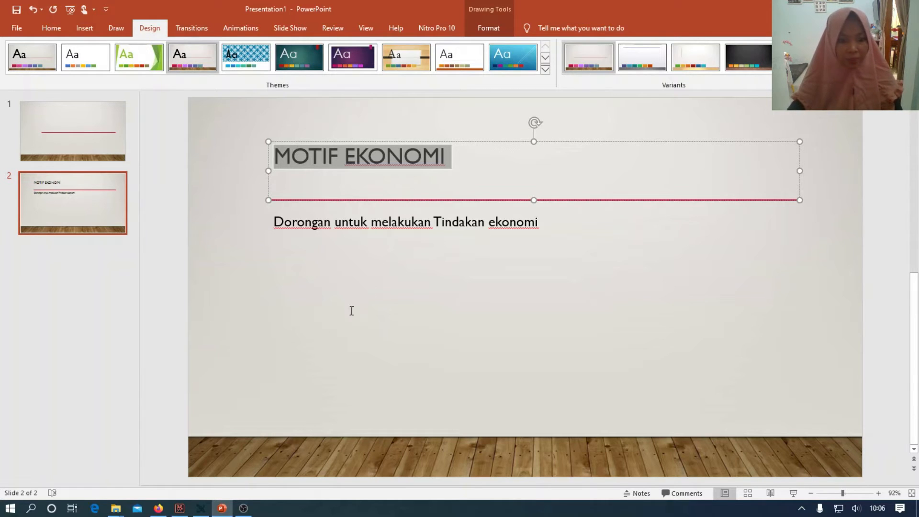
{"action": "left_click", "coordinate": [203, 509]}
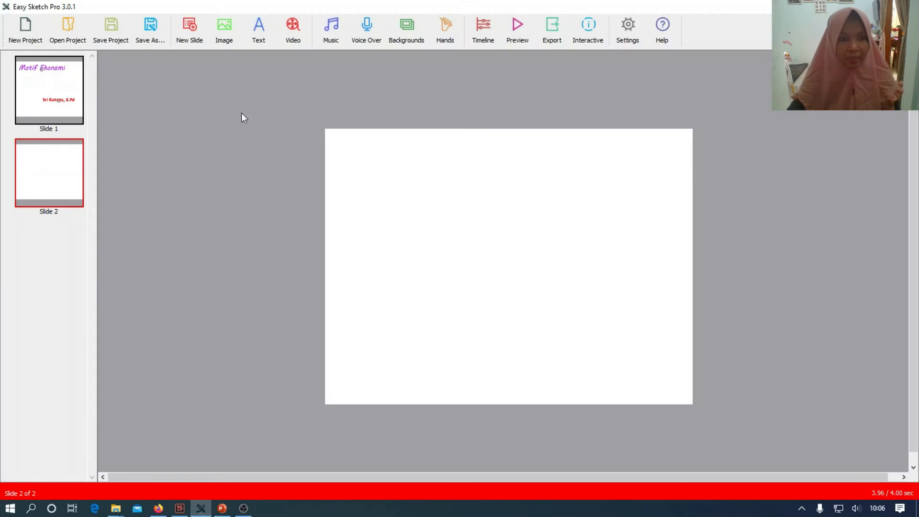
Start a new text object on slide 2 containing the copied heading "MOTIF EKONOMI" once, removing the duplicate paste.
{"action": "left_click", "coordinate": [259, 34]}
{"action": "left_click", "coordinate": [329, 199]}
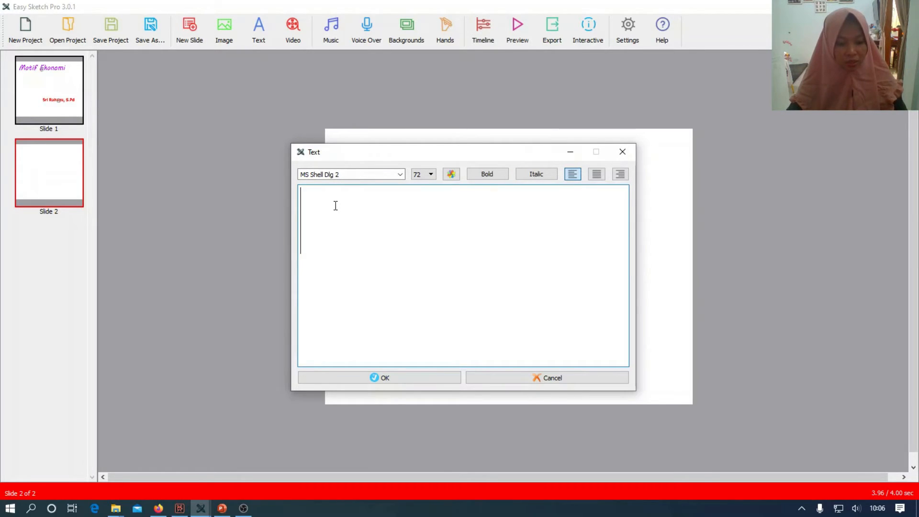
{"action": "type", "text": "MOTIF EKONOMIMOTIF EKONOMI"}
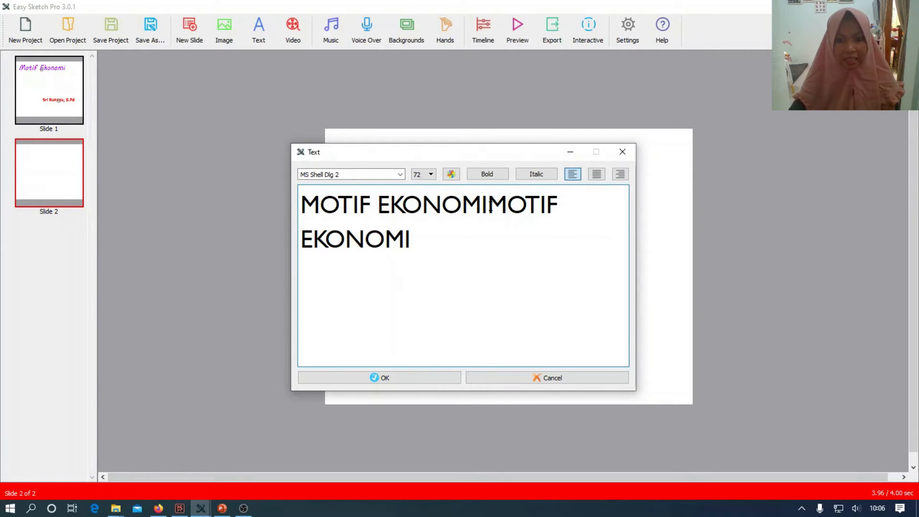
{"action": "left_click_drag", "start_coordinate": [491, 209], "coordinate": [575, 262]}
{"action": "key", "text": "BackSpace"}
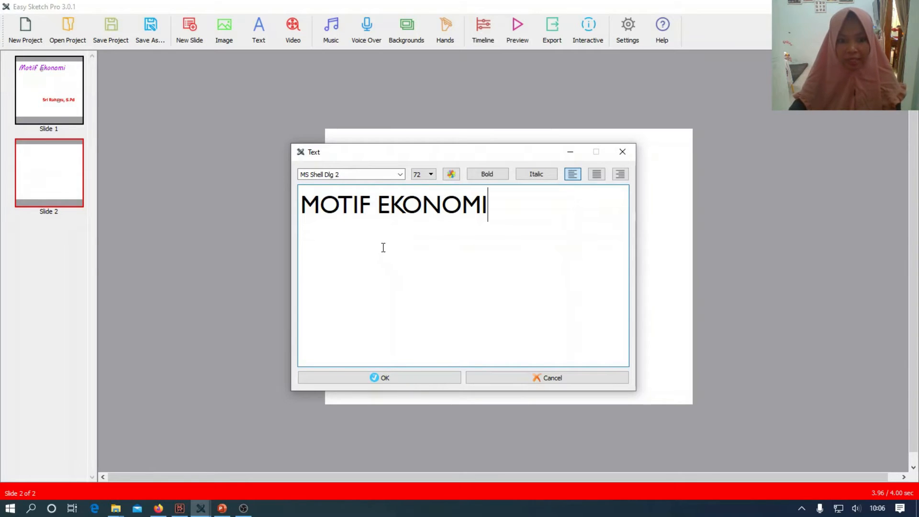
Set the "MOTIF EKONOMI" heading's font to Papyrus and its size to 28.
{"action": "left_click", "coordinate": [400, 174]}
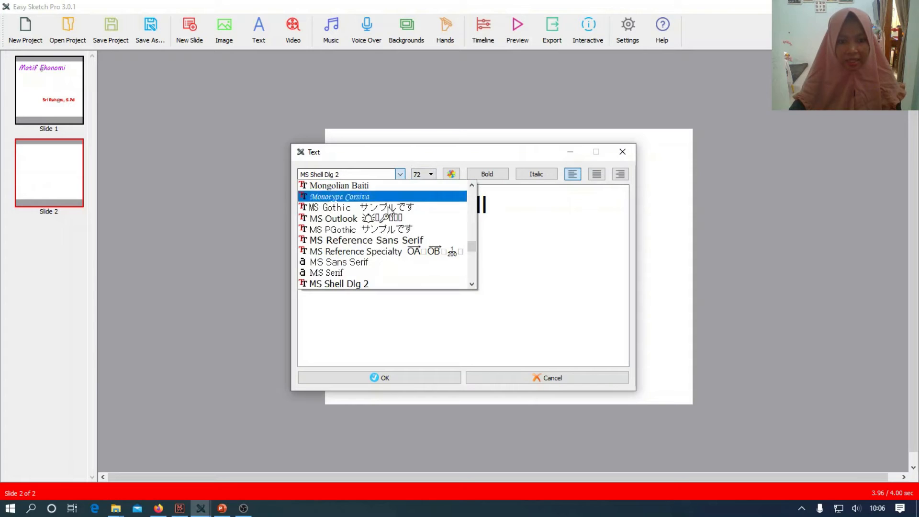
{"action": "scroll", "coordinate": [378, 282], "scroll_direction": "down", "scroll_amount": 5}
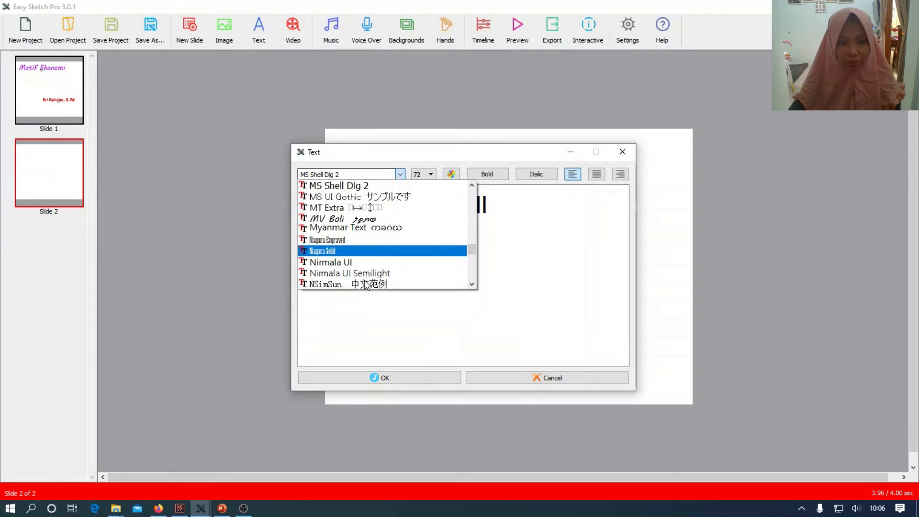
{"action": "scroll", "coordinate": [360, 282], "scroll_direction": "down", "scroll_amount": 1}
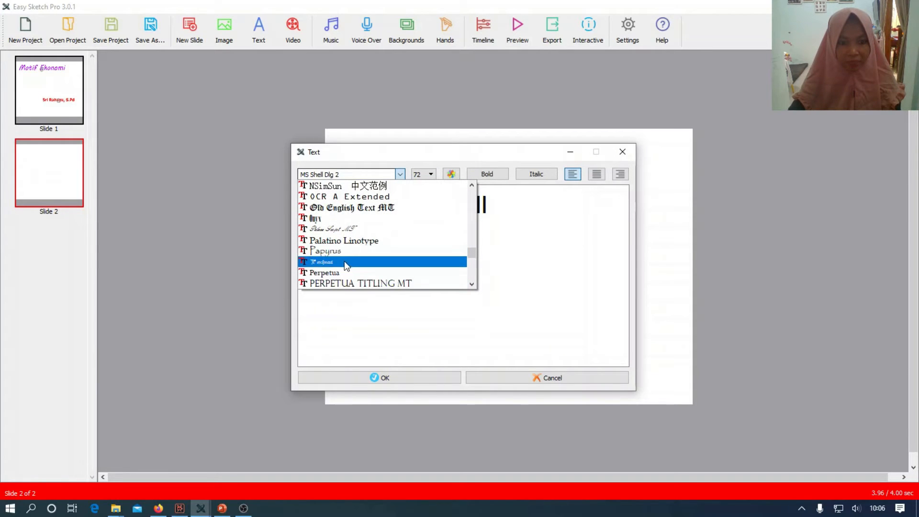
{"action": "left_click", "coordinate": [342, 251]}
{"action": "left_click", "coordinate": [430, 174]}
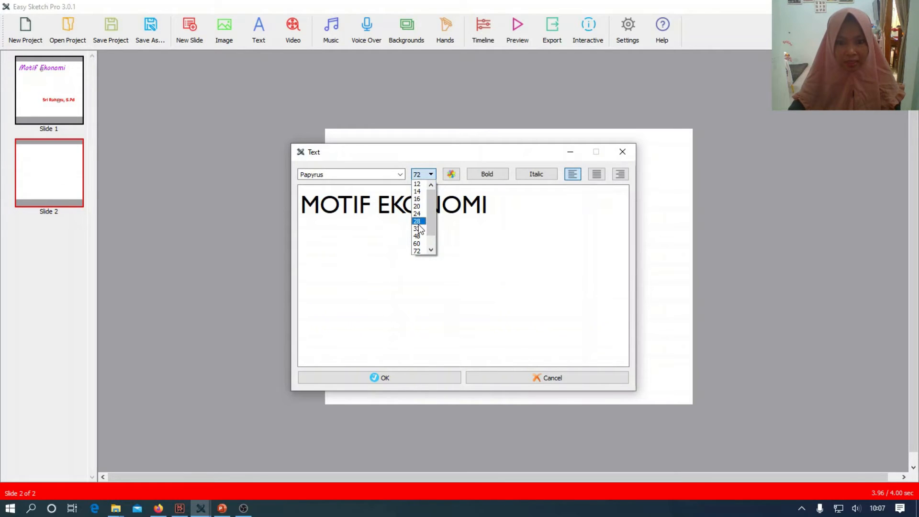
{"action": "left_click", "coordinate": [418, 228]}
Color the heading blue and place it at the top center of slide 2.
{"action": "left_click", "coordinate": [451, 173]}
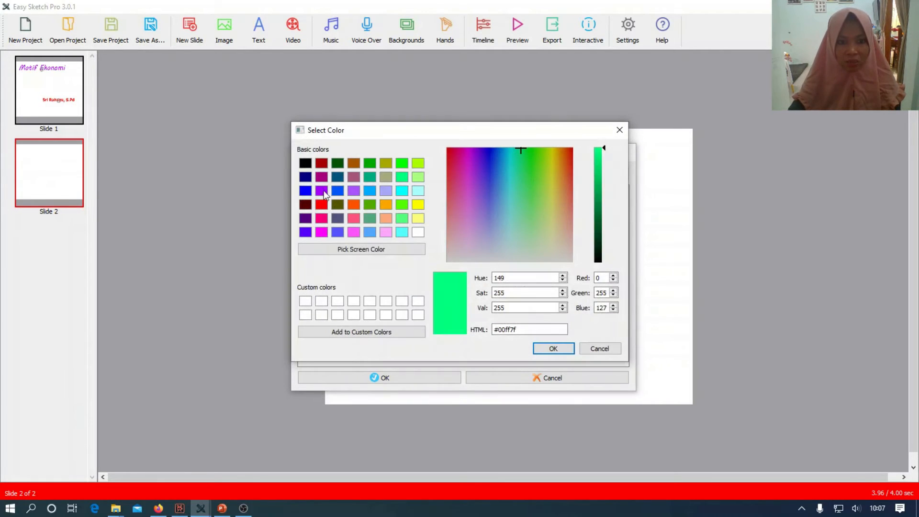
{"action": "left_click", "coordinate": [306, 191]}
{"action": "left_click", "coordinate": [553, 348]}
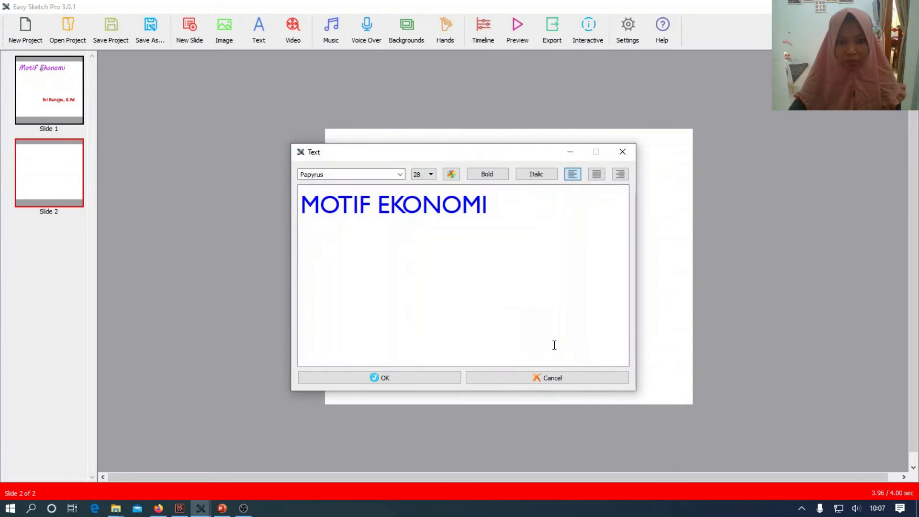
{"action": "left_click", "coordinate": [413, 380]}
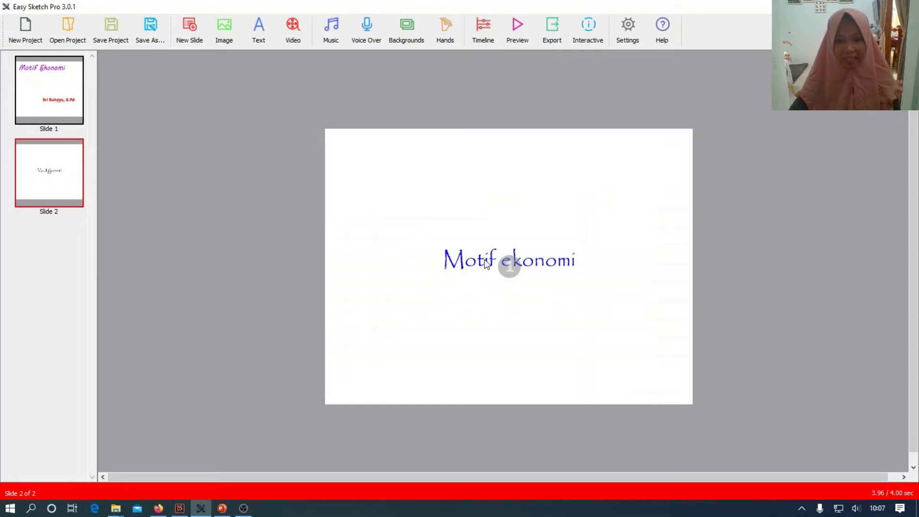
{"action": "left_click_drag", "start_coordinate": [485, 262], "coordinate": [487, 153]}
{"action": "left_click", "coordinate": [541, 223]}
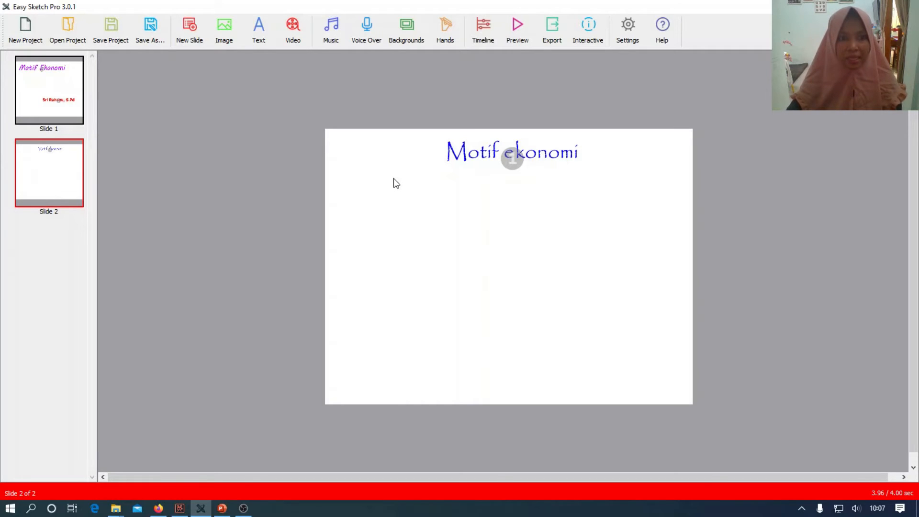
Open the image library and browse its categories from Amazon Rainforest to BusinessMen Silhouettes for a suitable picture.
{"action": "left_click", "coordinate": [223, 33]}
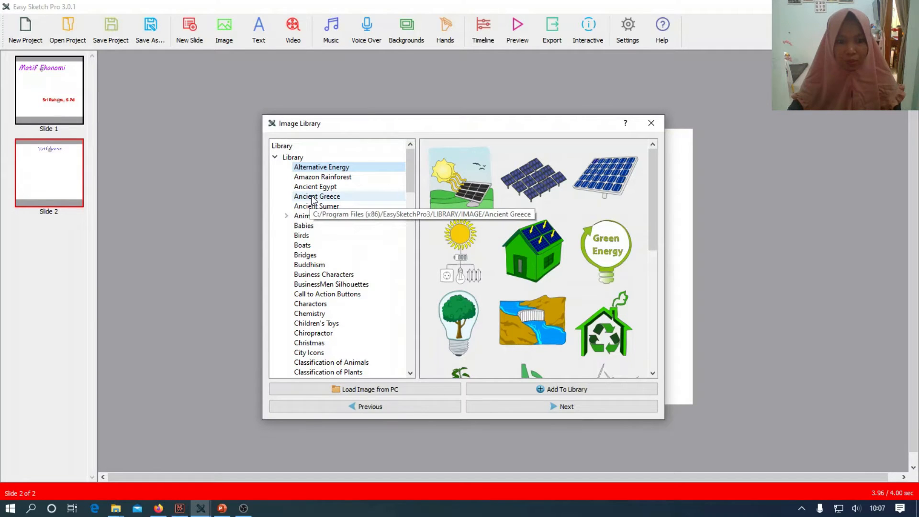
{"action": "left_click", "coordinate": [353, 177]}
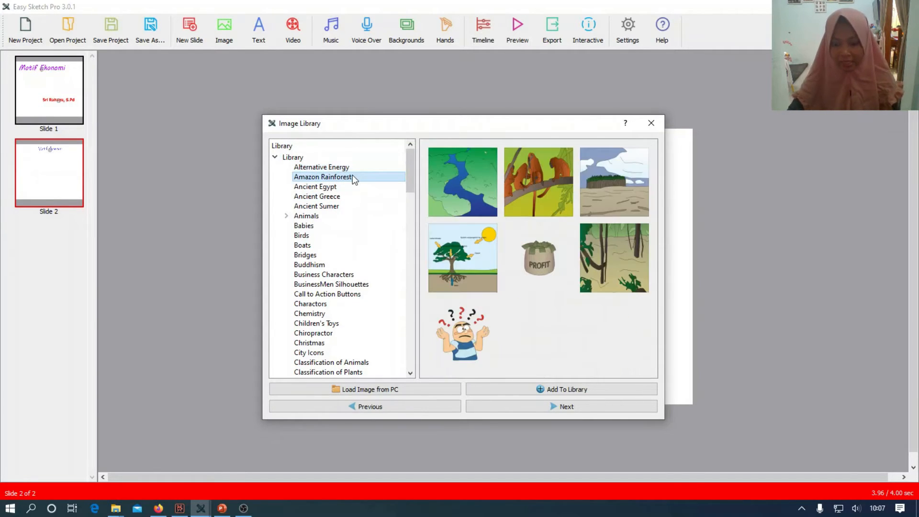
{"action": "left_click", "coordinate": [328, 187]}
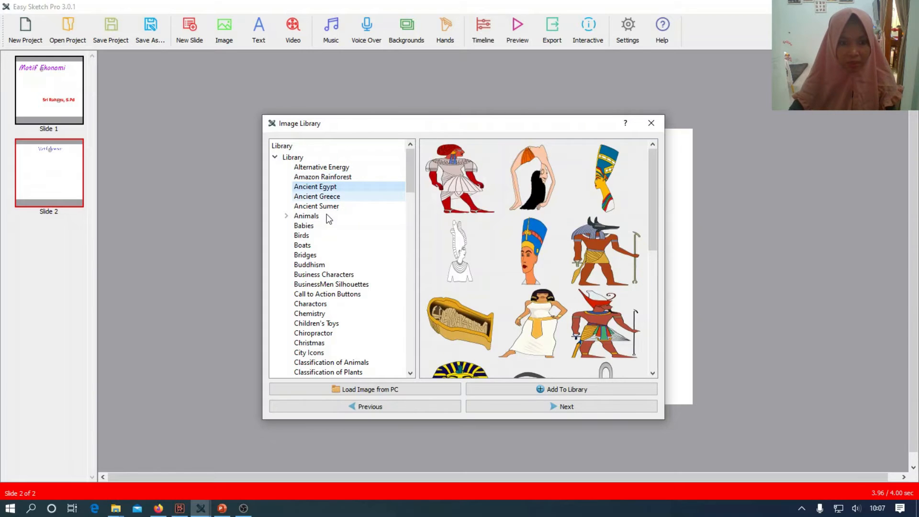
{"action": "key", "text": "Down"}
{"action": "key", "text": "Down"}
{"action": "key", "text": "Down"}
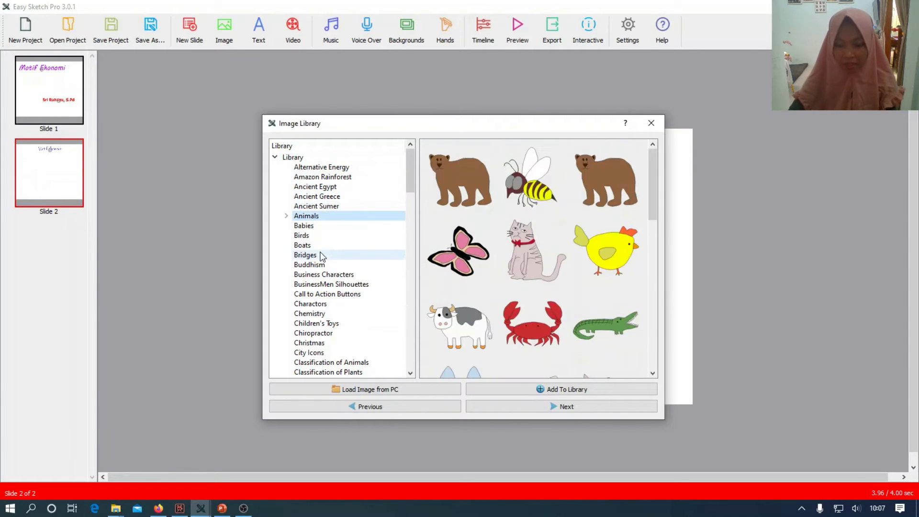
{"action": "key", "text": "Down"}
{"action": "key", "text": "Down"}
{"action": "key", "text": "Down"}
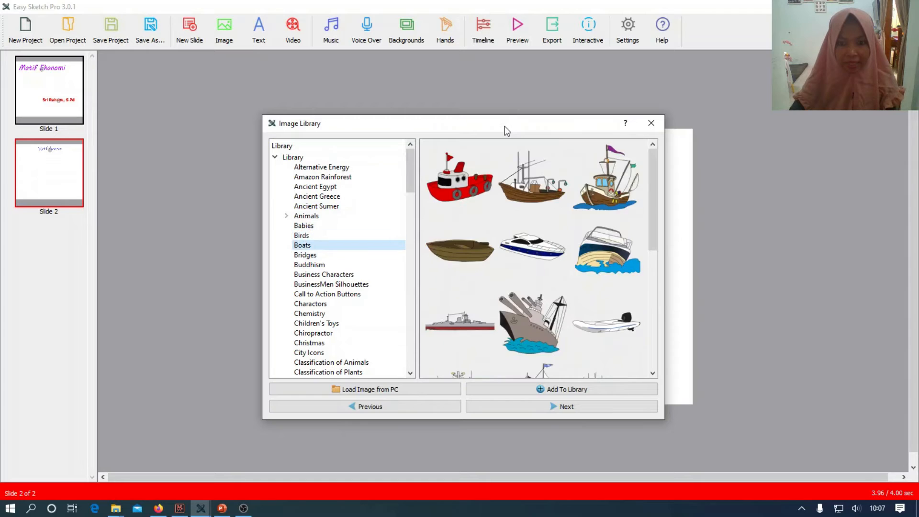
{"action": "key", "text": "Down"}
{"action": "key", "text": "Down"}
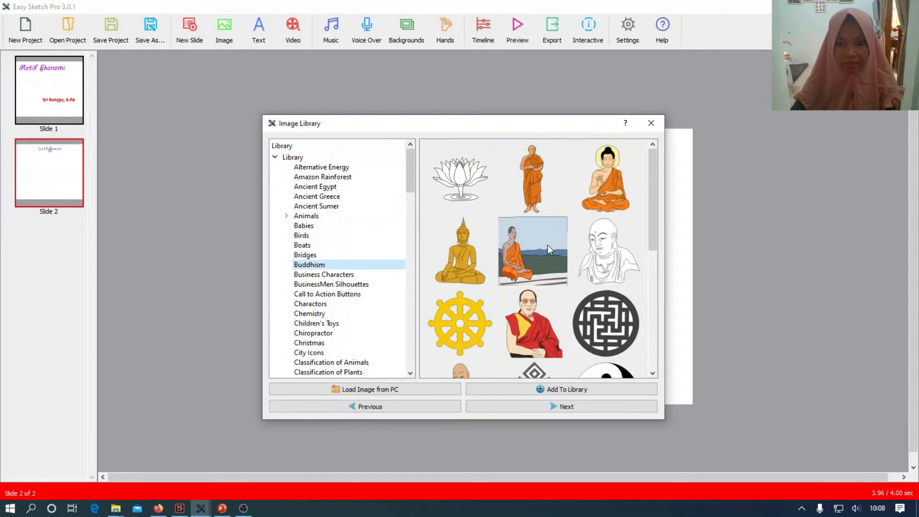
{"action": "key", "text": "Down"}
{"action": "key", "text": "Down"}
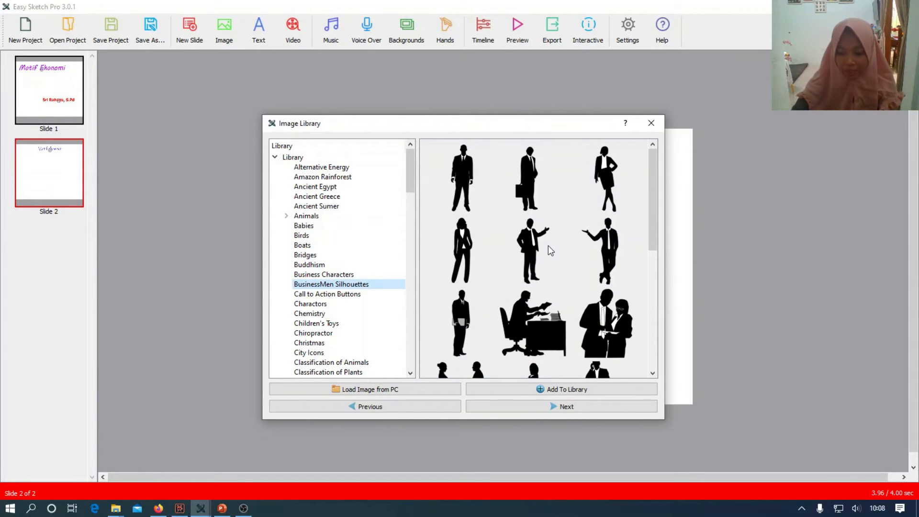
{"action": "key", "text": "Up"}
{"action": "key", "text": "Up"}
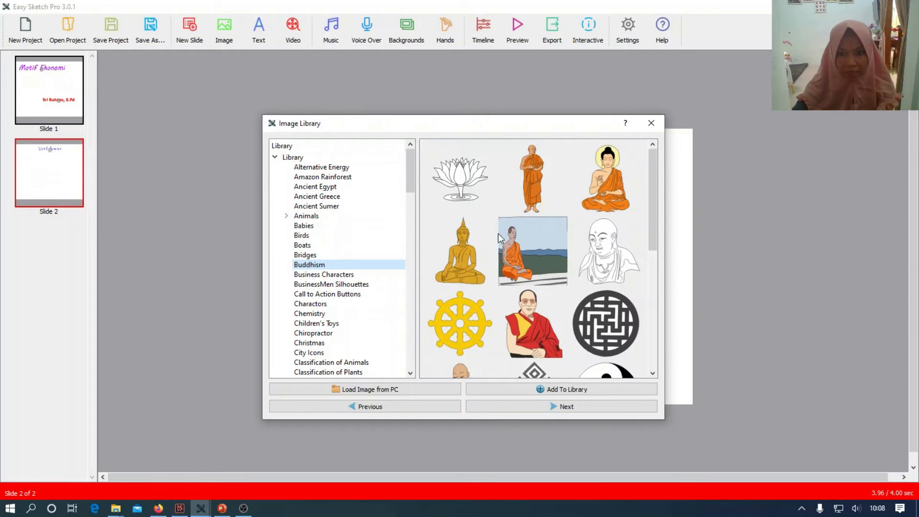
{"action": "key", "text": "Down"}
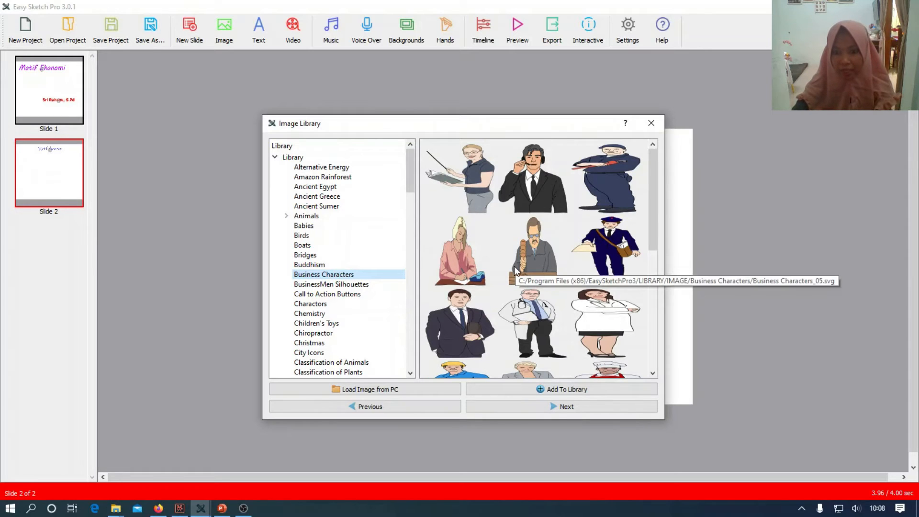
{"action": "key", "text": "Down"}
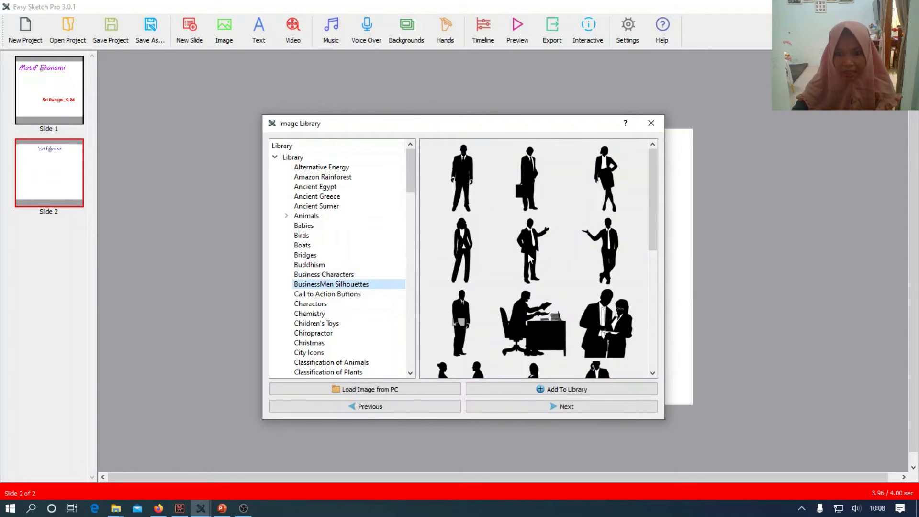
Insert the plain red down arrow from the Call to Action Buttons category on slide 2 and select it.
{"action": "key", "text": "Down"}
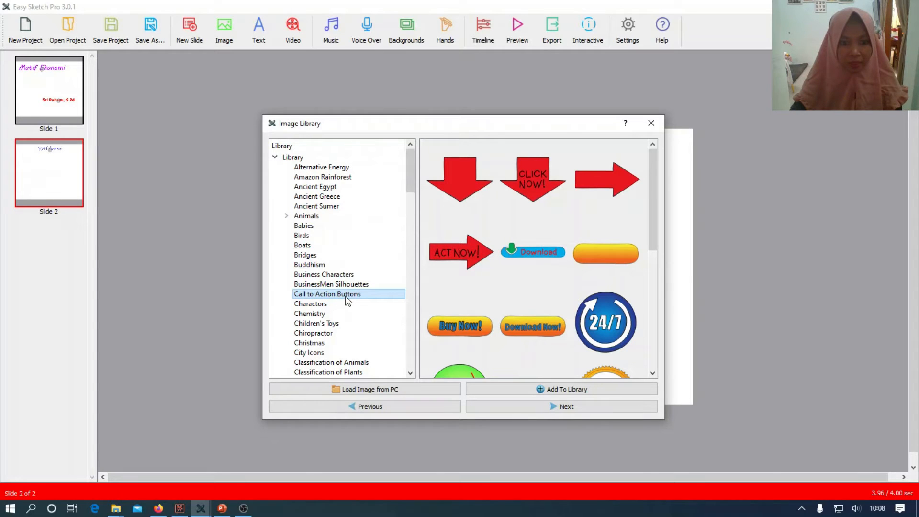
{"action": "double_click", "coordinate": [456, 177]}
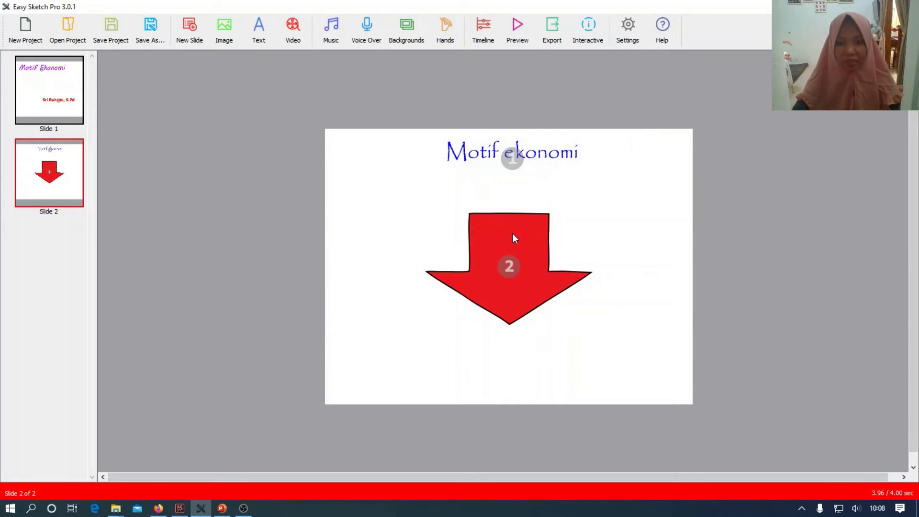
{"action": "left_click", "coordinate": [513, 235]}
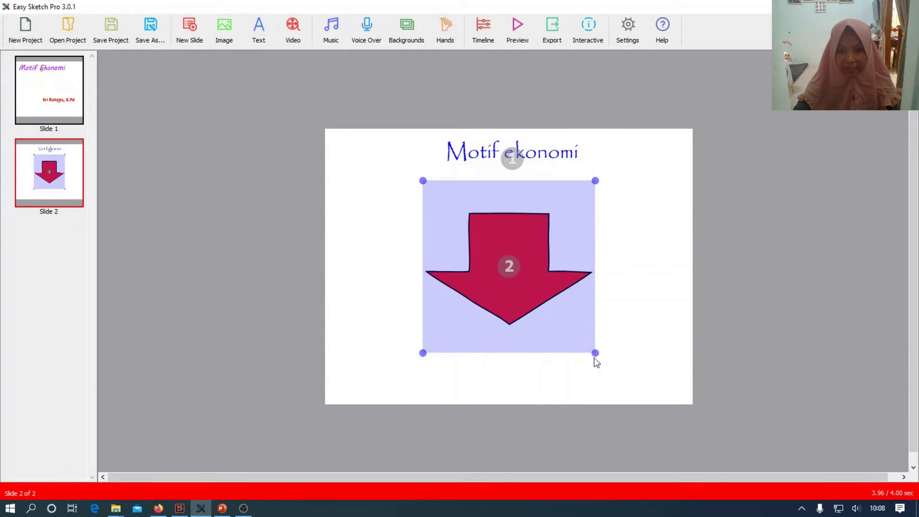